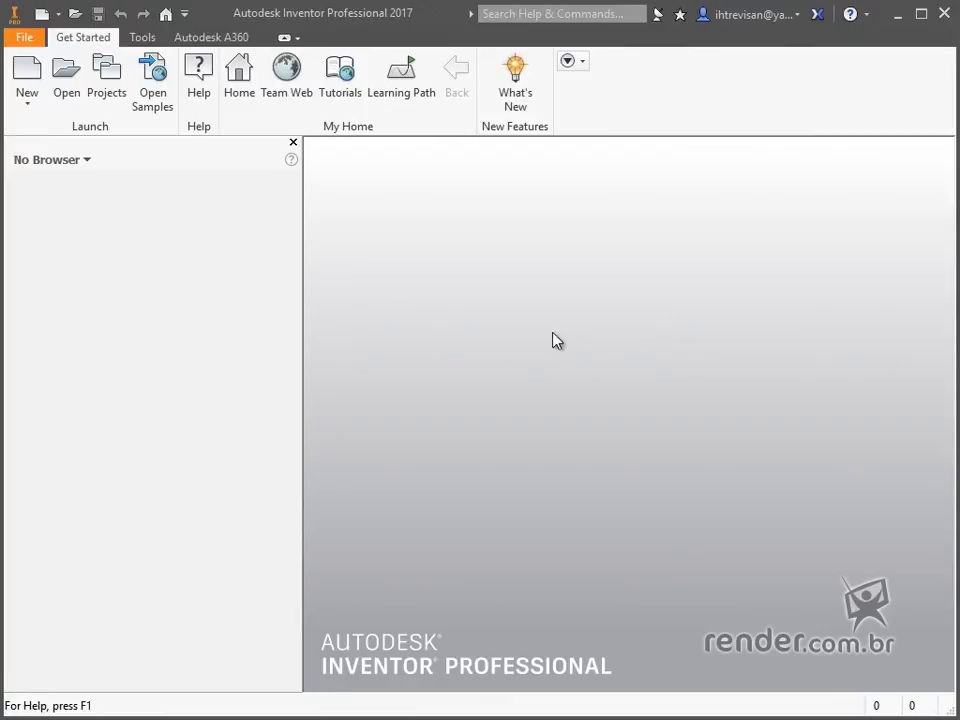
Create a new part from the metric Standard (mm).ipt template and start a 2D sketch on the XY plane.
left_click(28, 72)
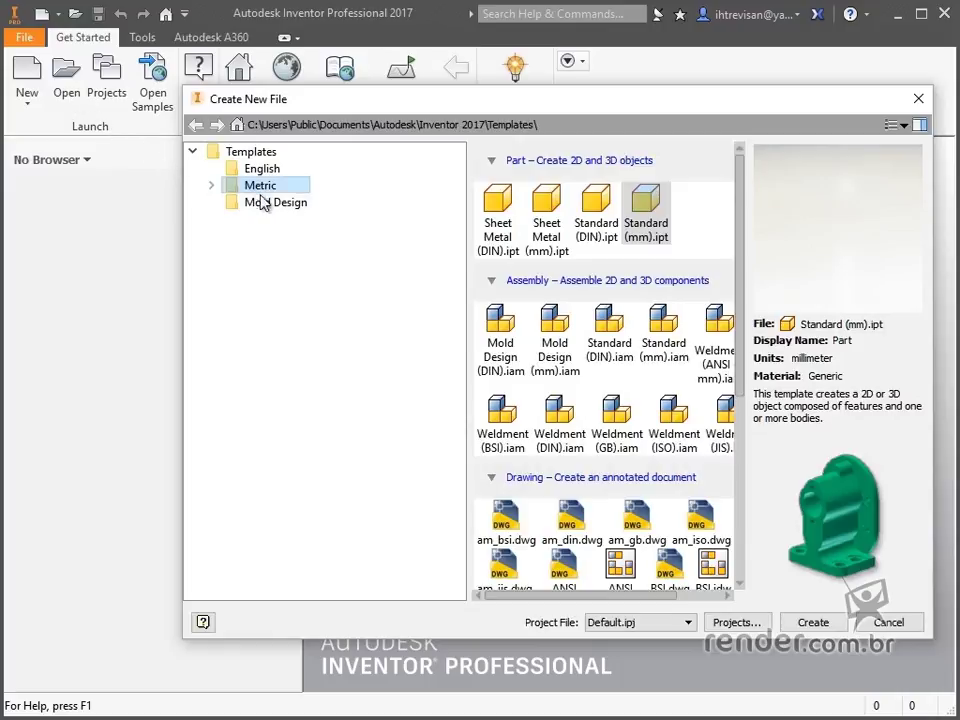
double_click(665, 228)
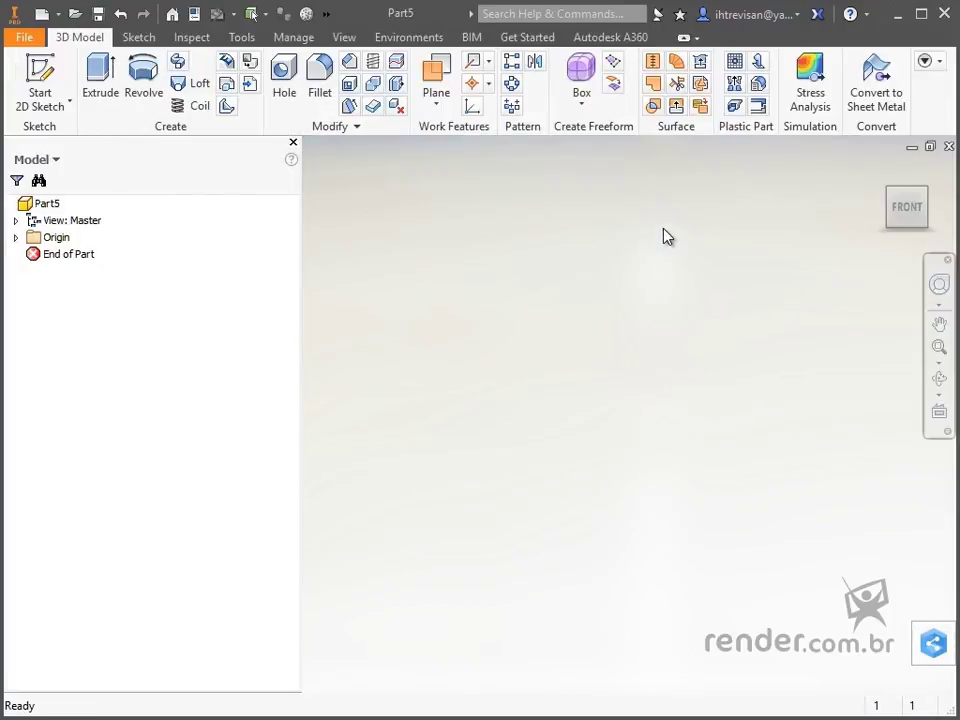
left_click(40, 80)
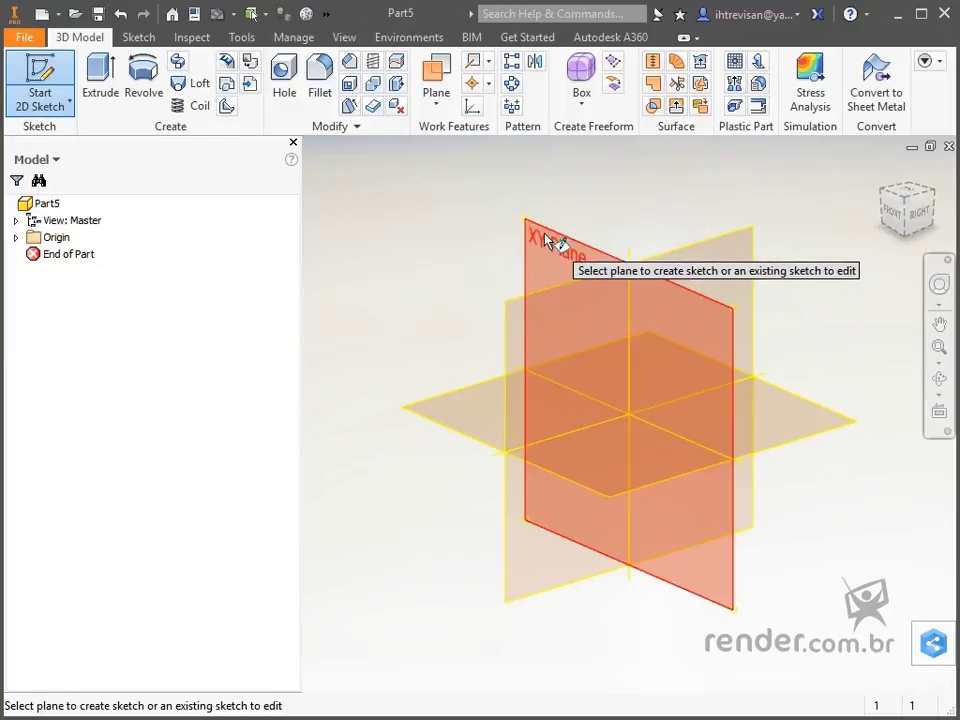
left_click(547, 241)
Sketch a closed six-line outline around the origin, about 19 mm wide and 14 mm high, with a stepped notch at its upper-right corner.
left_click(98, 82)
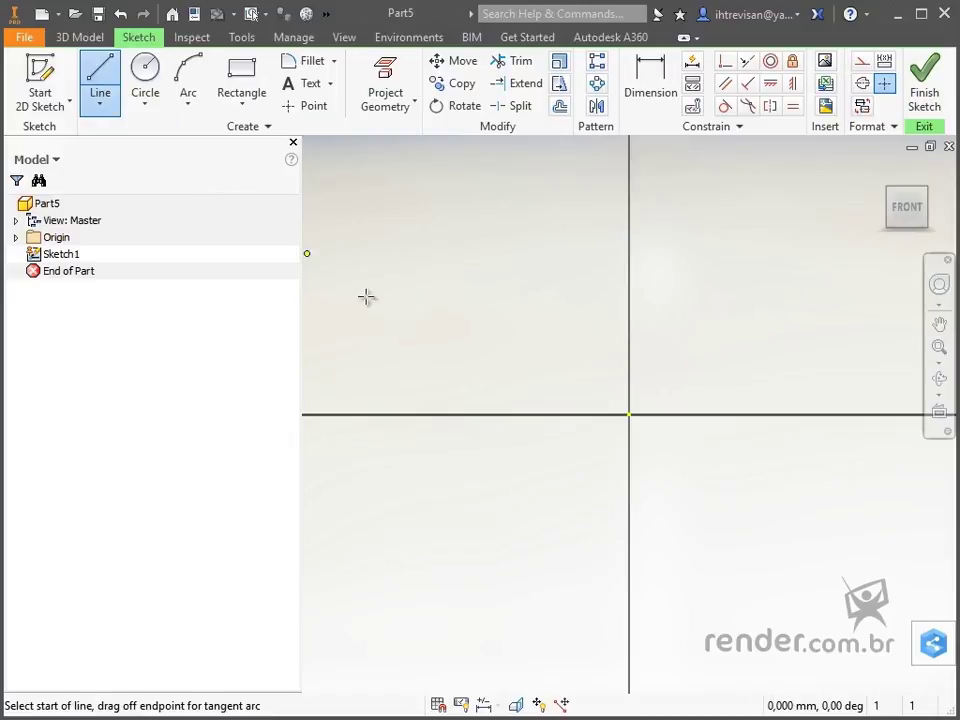
left_click(531, 495)
left_click(531, 266)
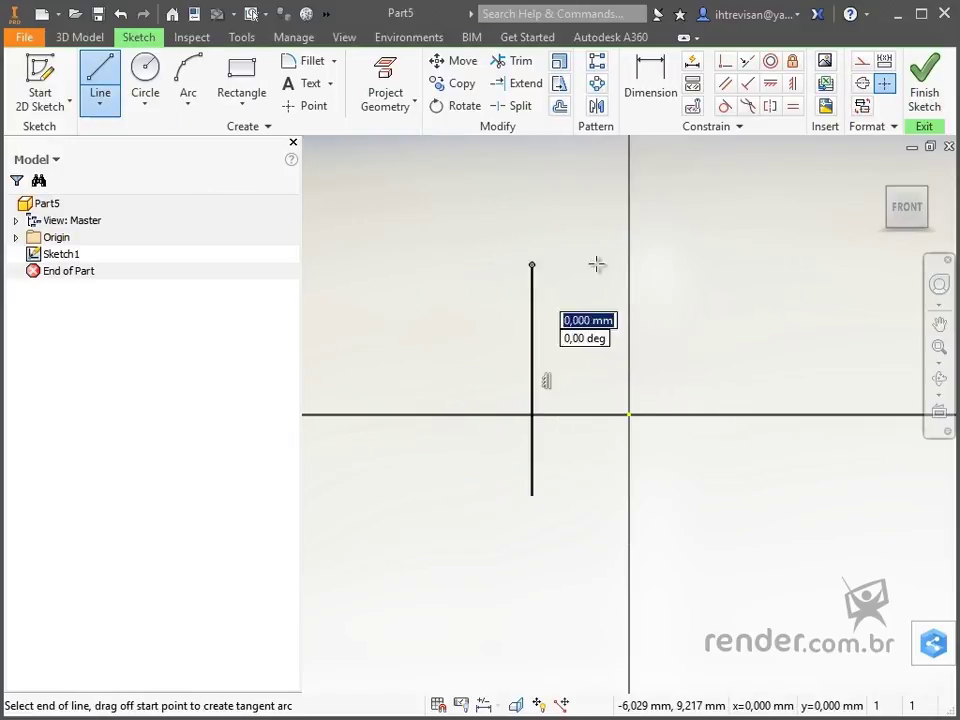
left_click(737, 266)
left_click(737, 313)
left_click(836, 313)
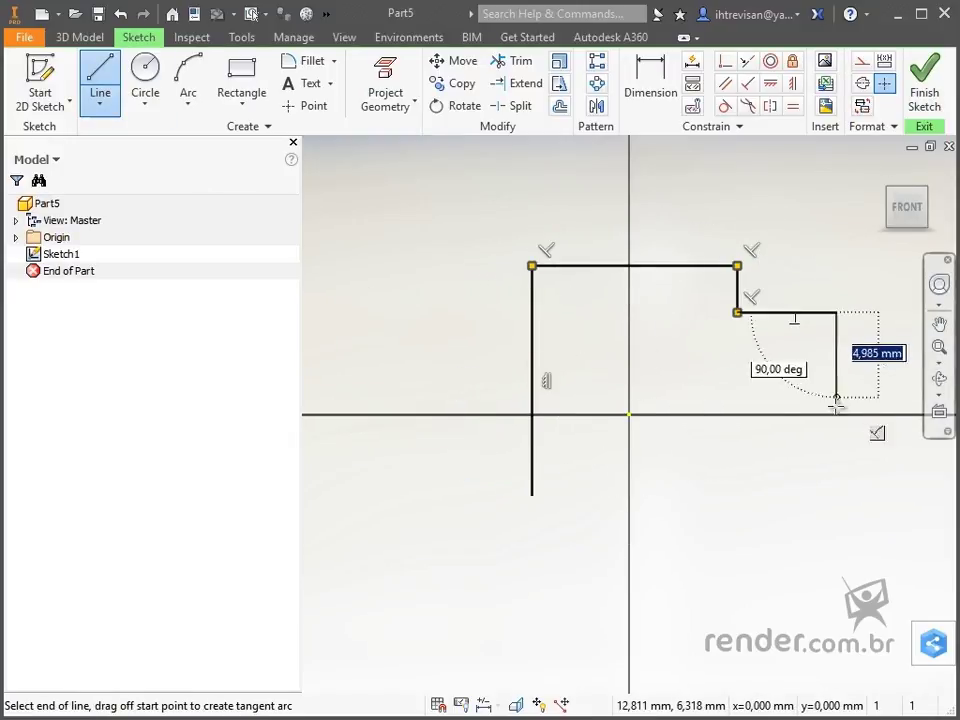
left_click(836, 495)
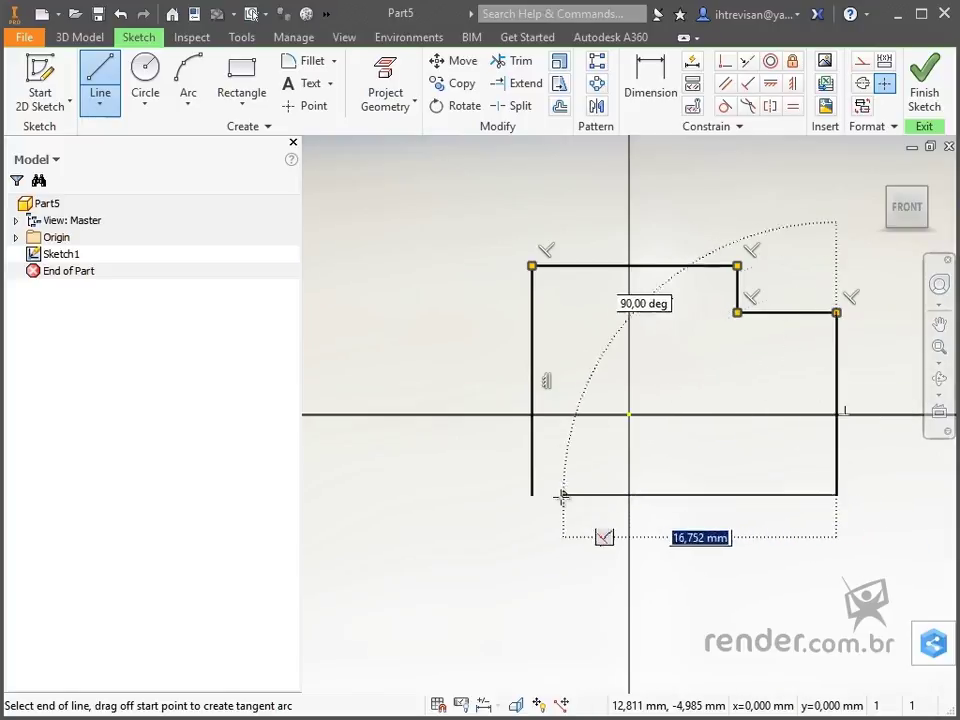
left_click(531, 495)
key("Escape")
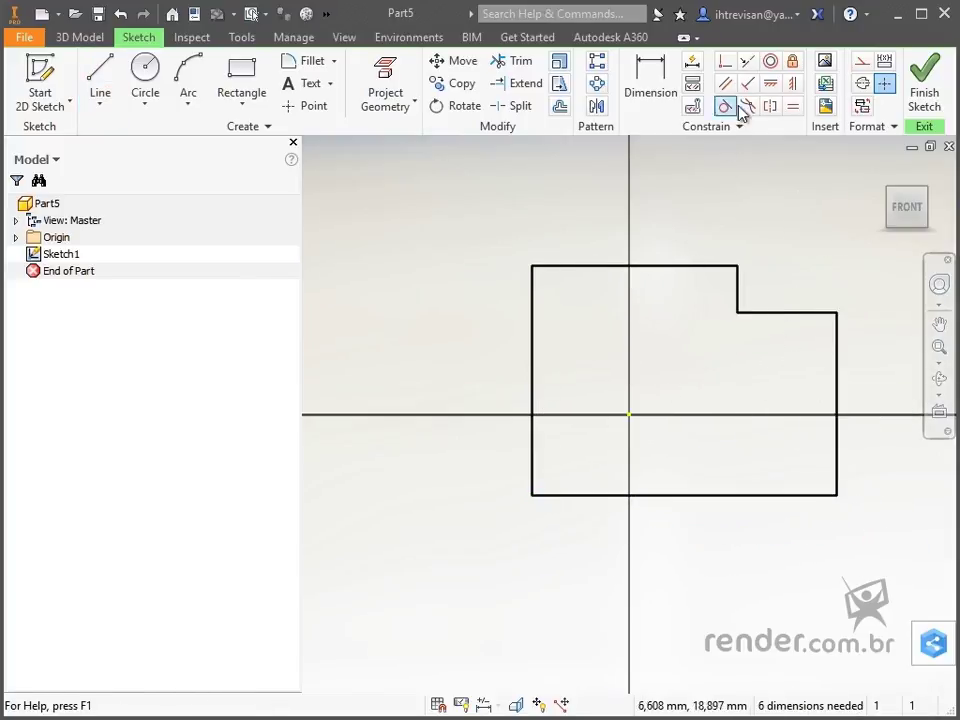
Align the midpoint of the outline's left edge with the sketch origin using a Horizontal constraint.
left_click(770, 83)
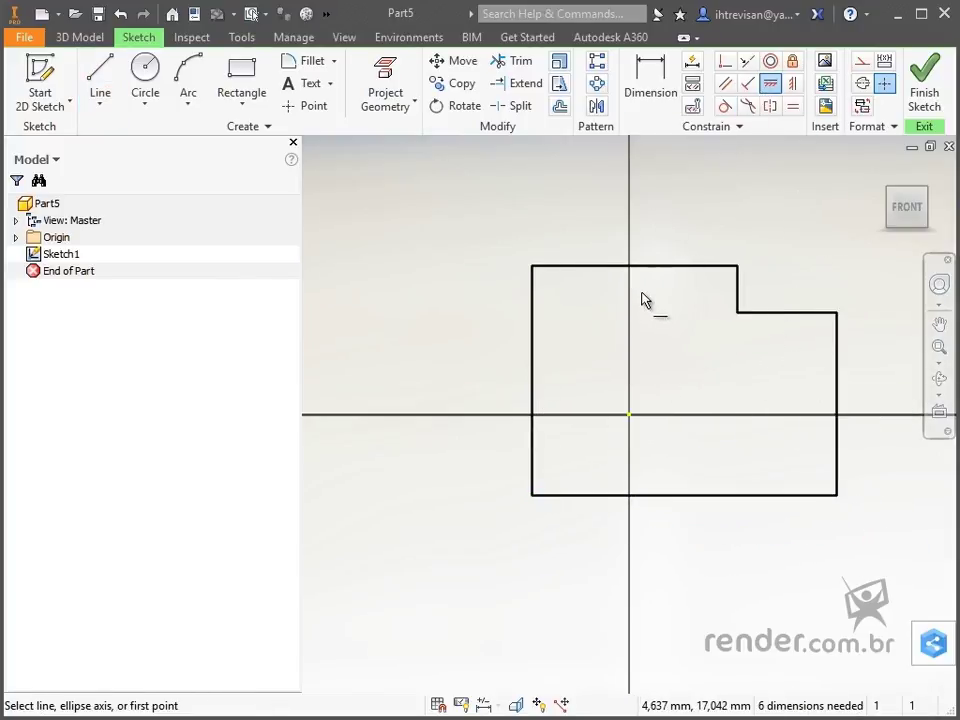
left_click(629, 414)
left_click(531, 381)
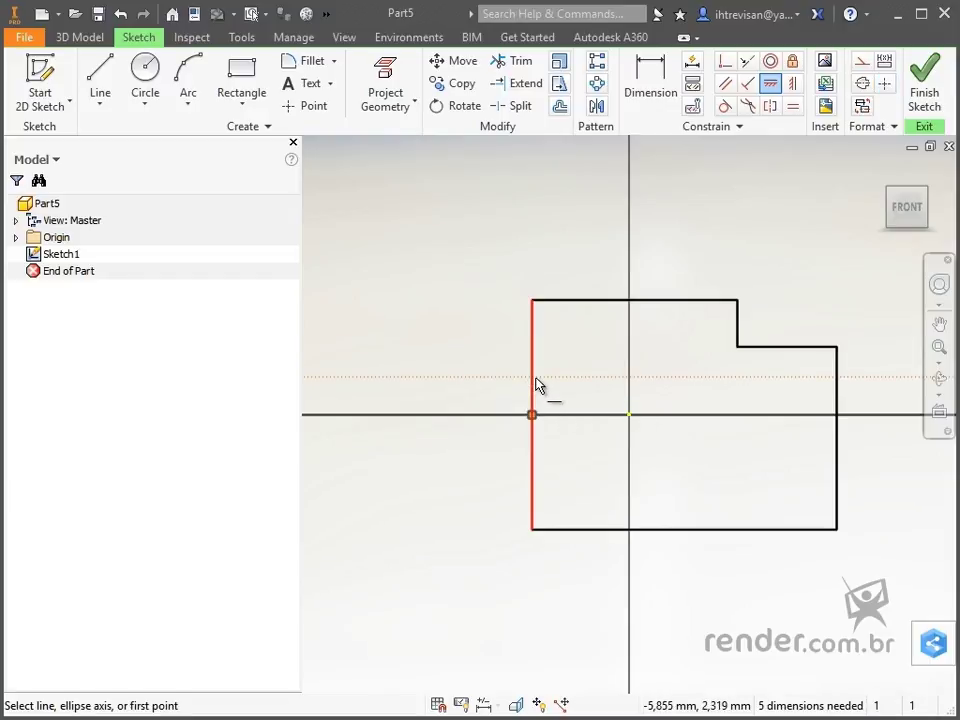
Align the bottom edge's midpoint with the origin using a Vertical constraint and move the notch's short vertical edge inside the right edge.
left_click(794, 84)
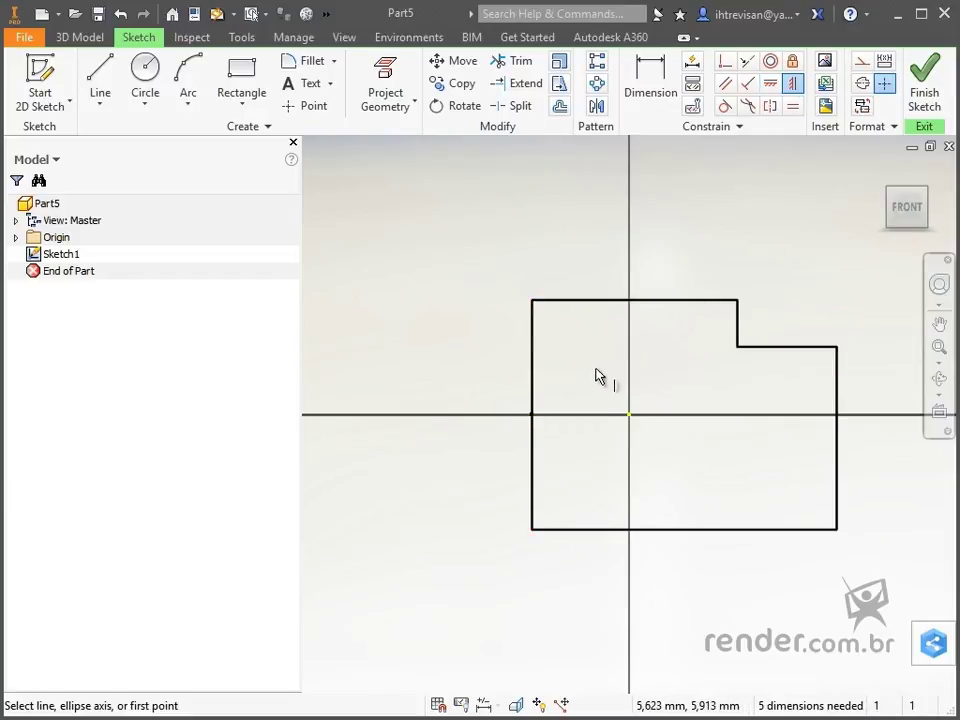
left_click(630, 415)
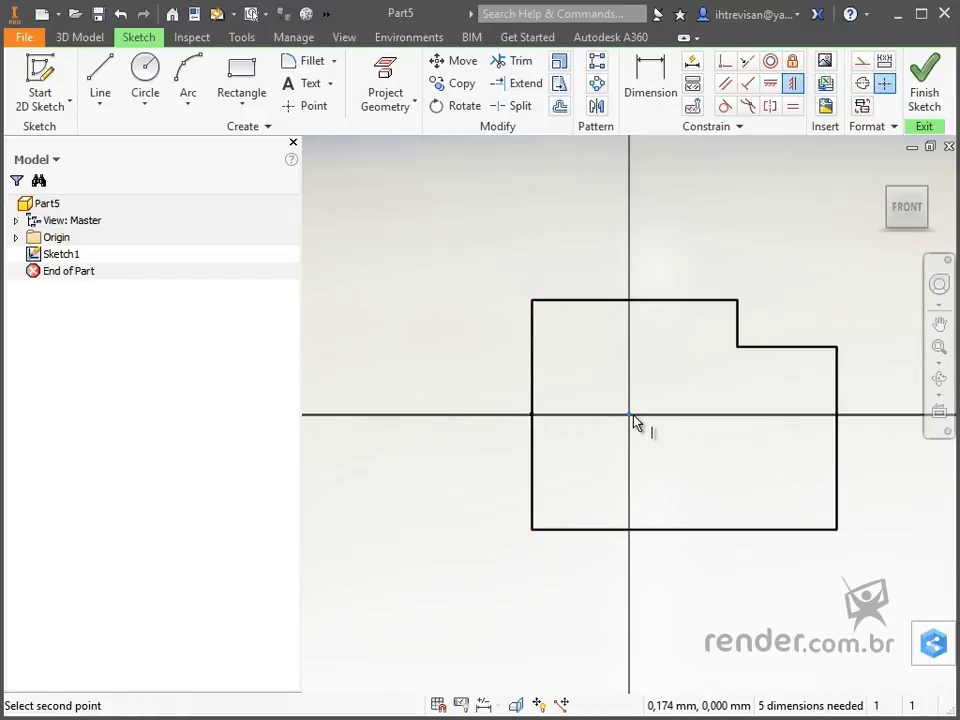
left_click(684, 530)
key("Escape")
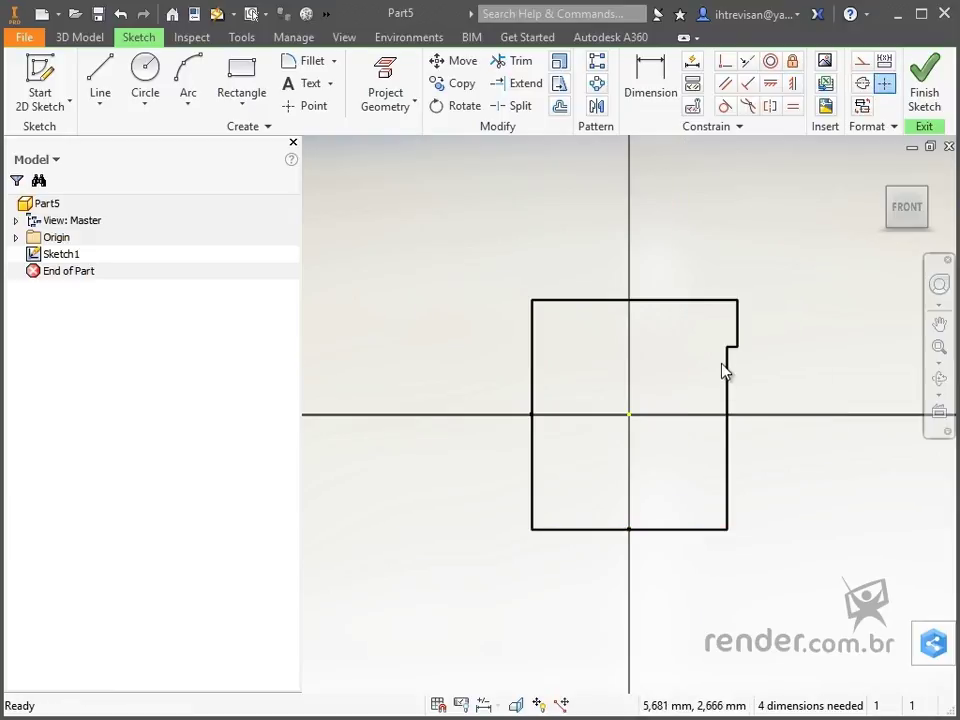
left_click_drag(739, 339, 694, 342)
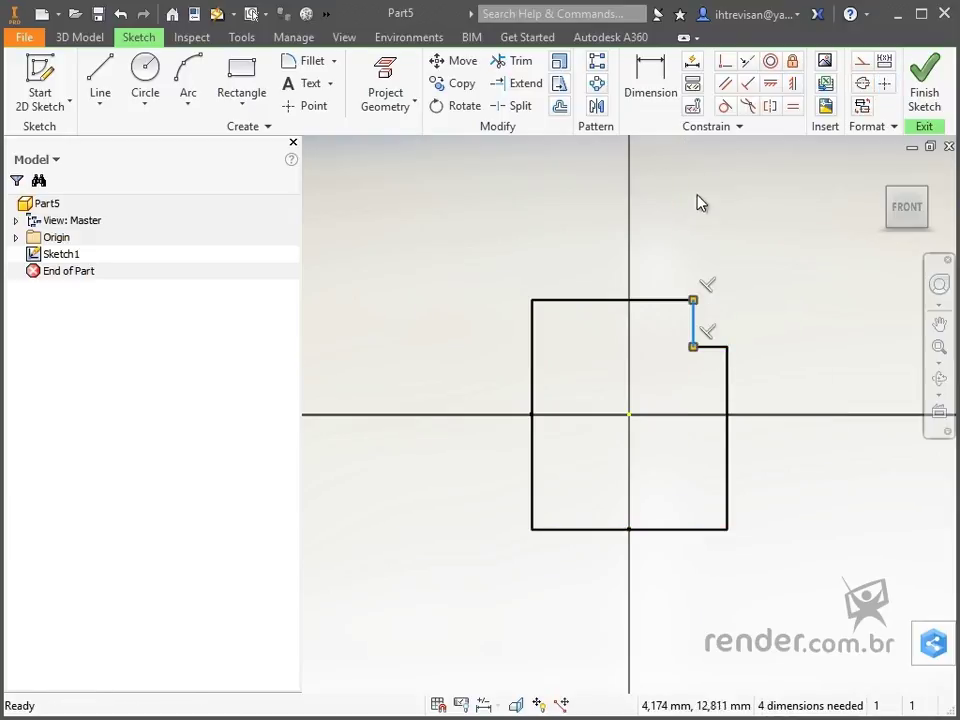
Dimension the outline's overall width along the bottom edge as 50 mm.
left_click(649, 81)
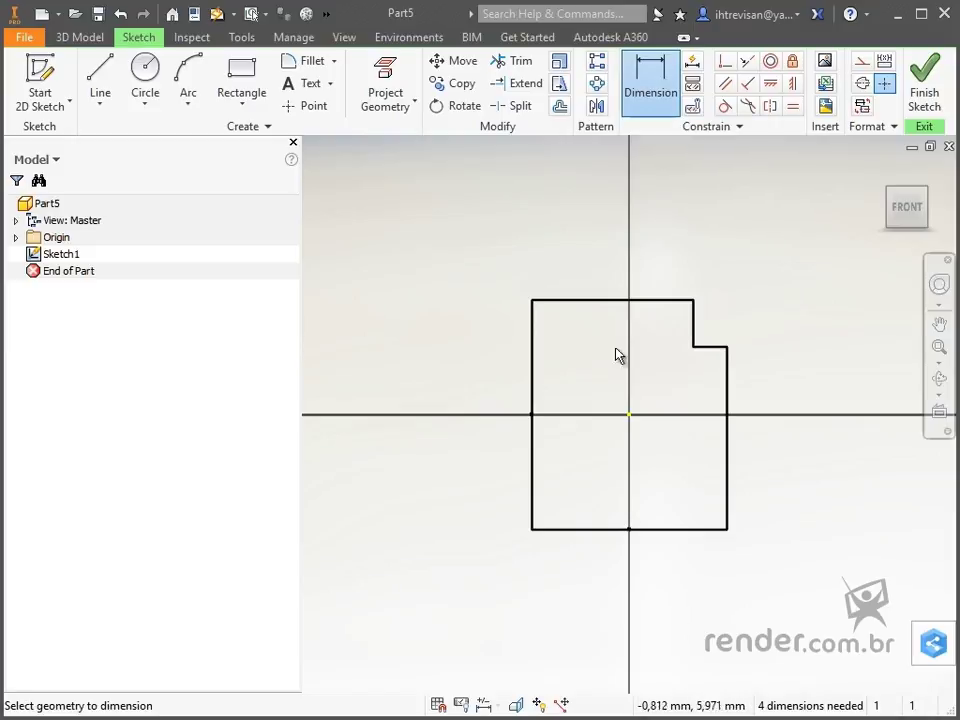
left_click(671, 531)
left_click(684, 604)
type("50")
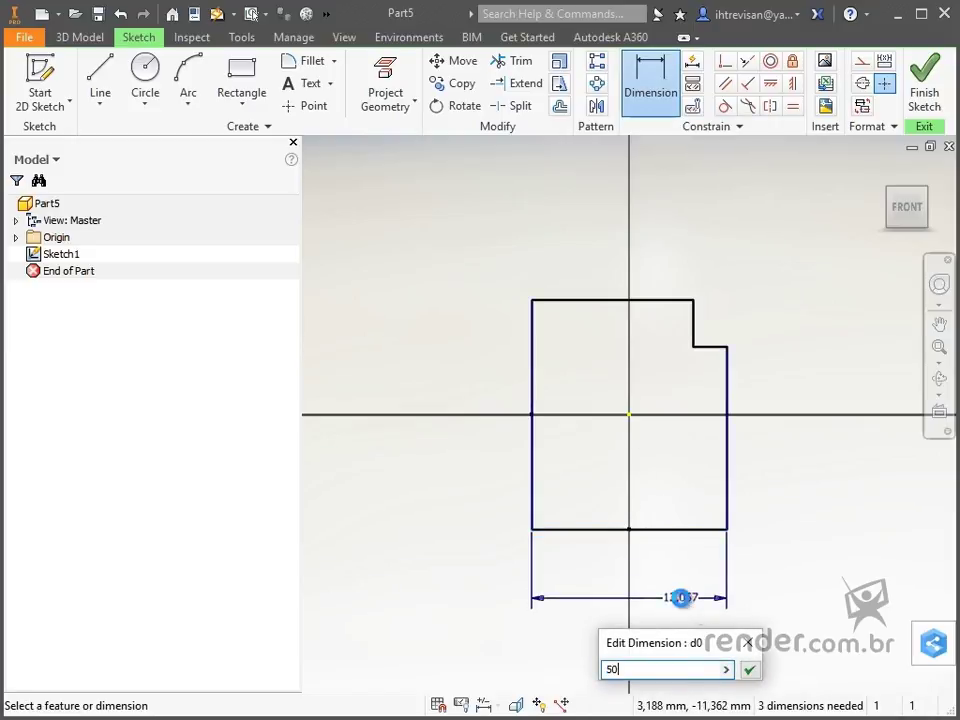
key("Return")
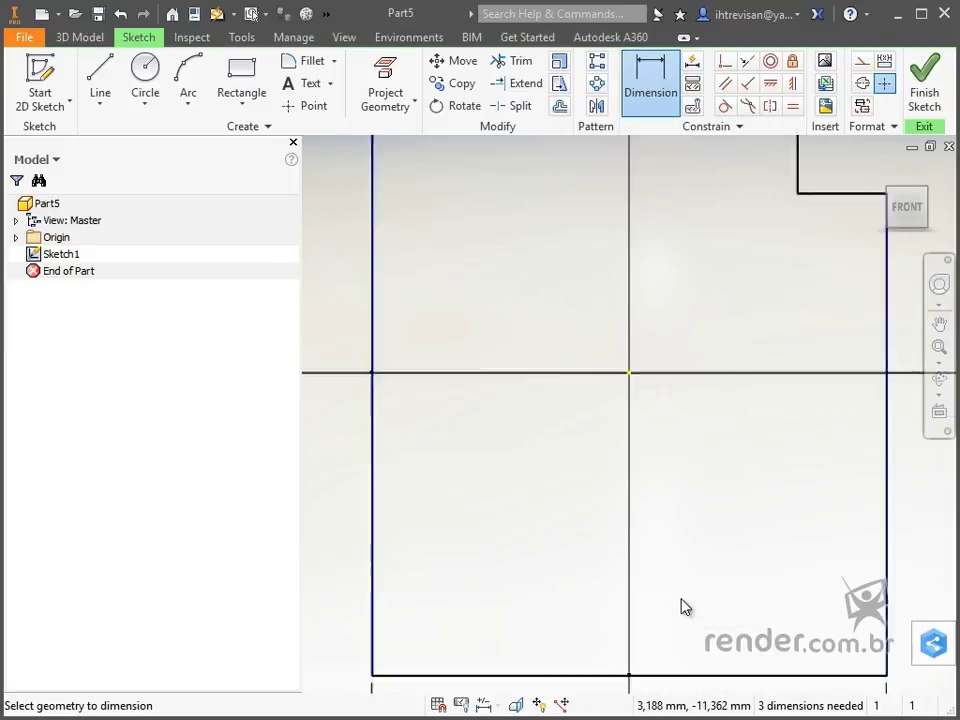
Dimension the left edge's height and link it to the bottom width by using d0 as its value.
scroll(684, 606, "down", 2)
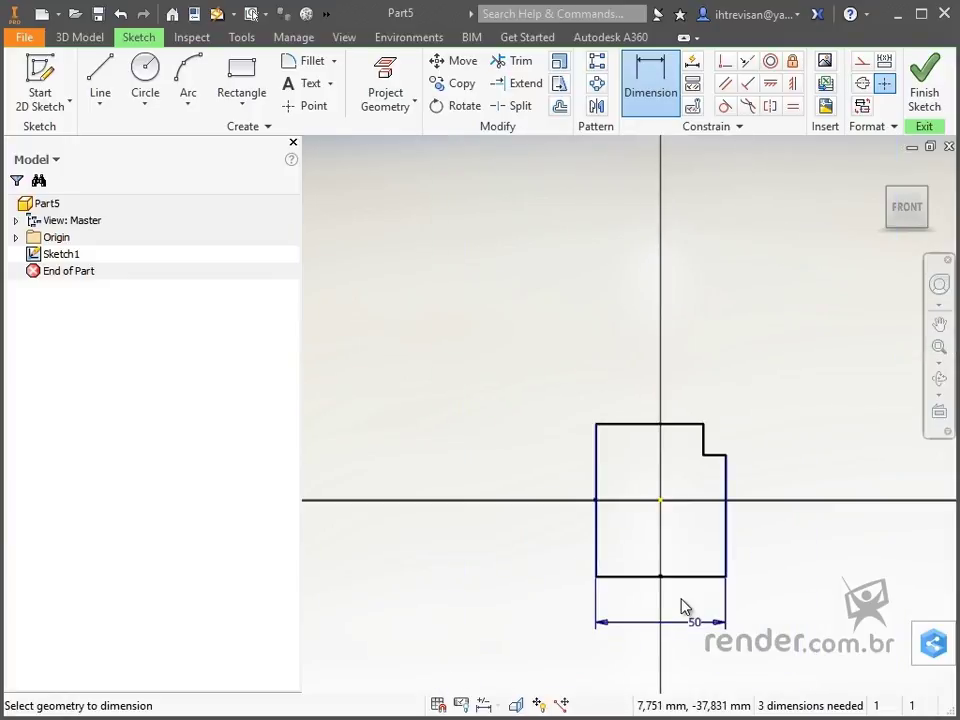
middle_click_drag(696, 591, 679, 517)
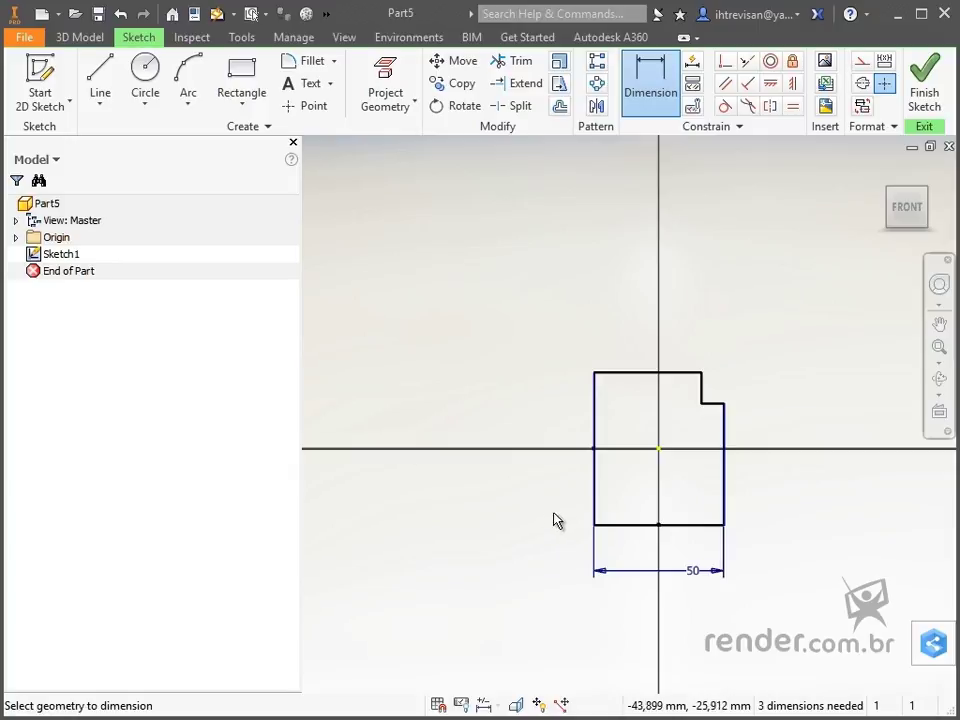
left_click(594, 491)
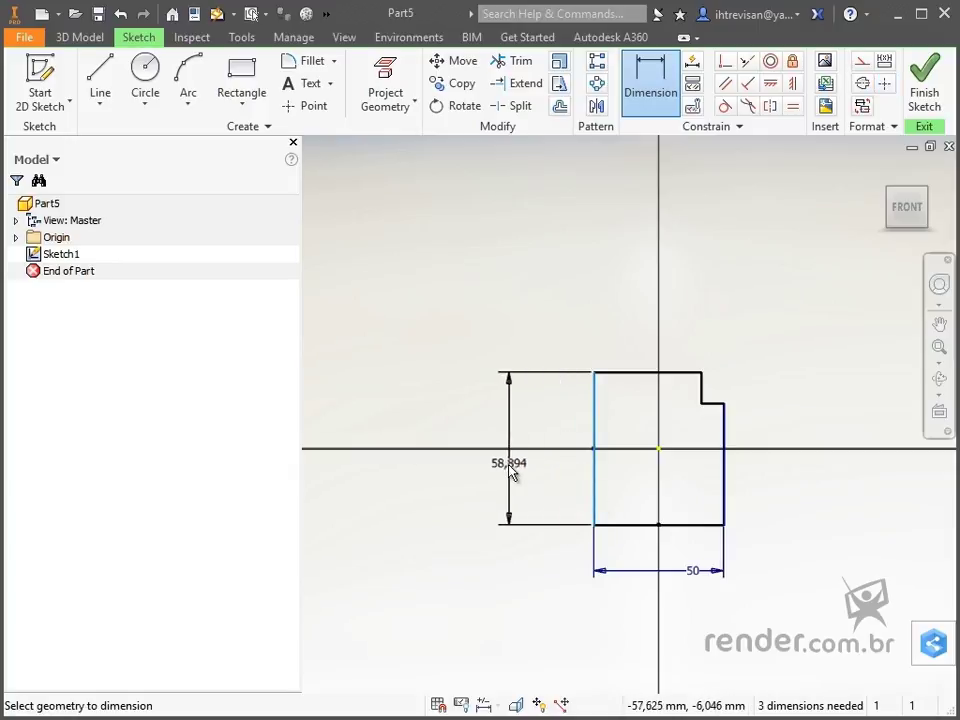
left_click(517, 481)
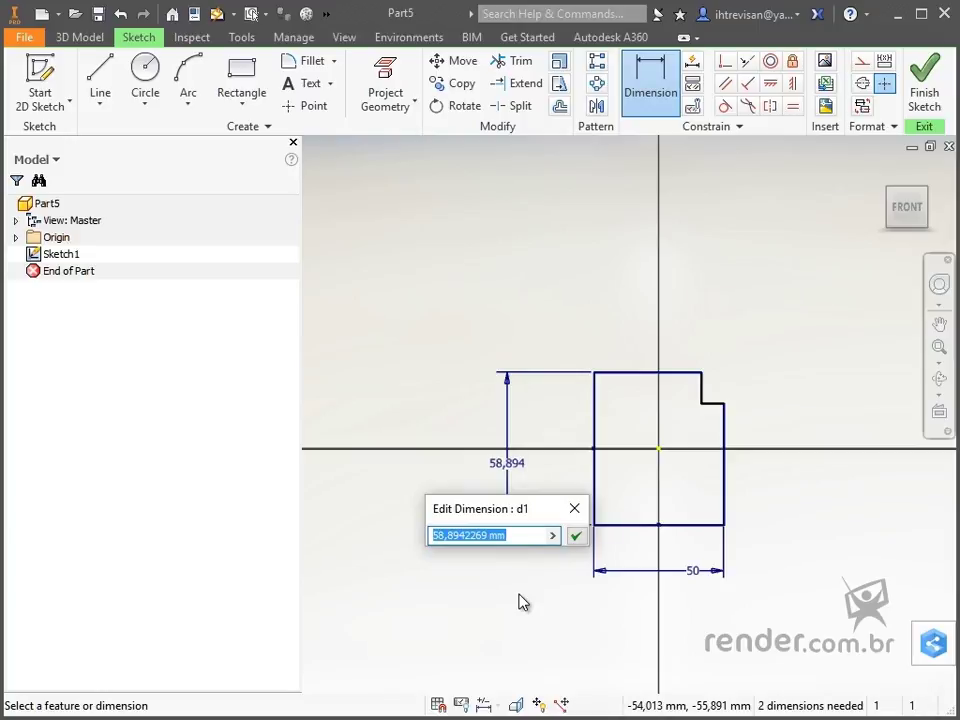
left_click(705, 573)
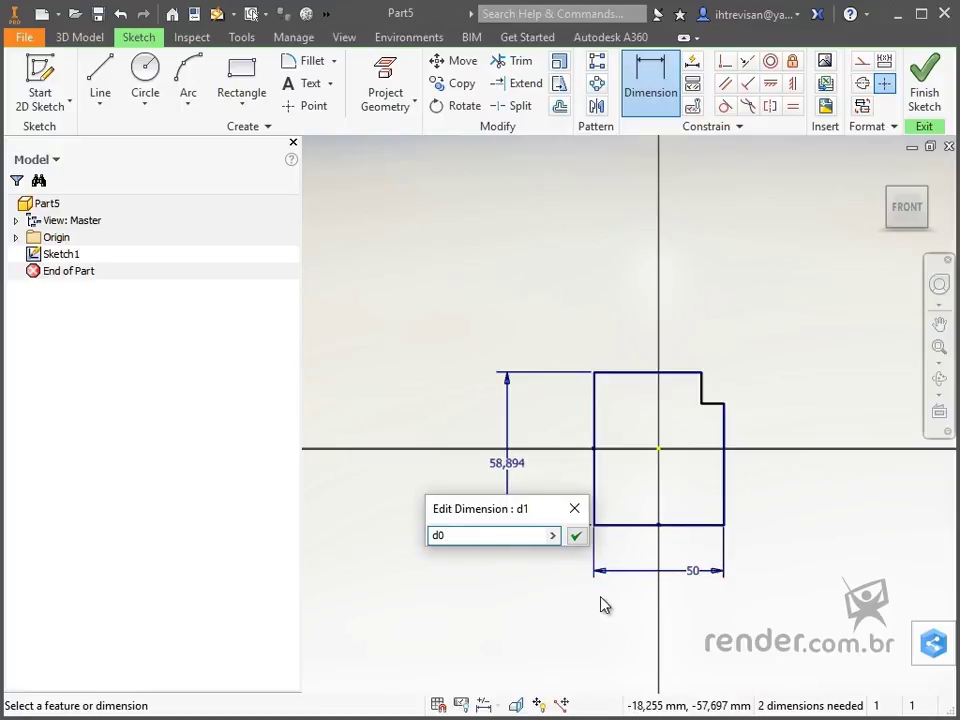
double_click(439, 535)
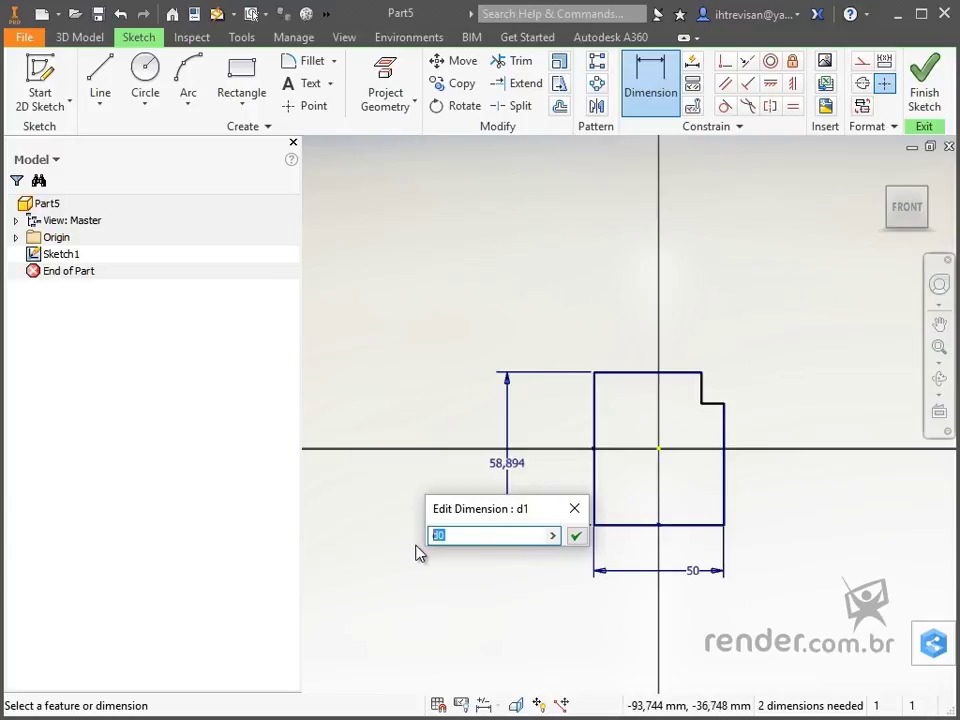
left_click(453, 537)
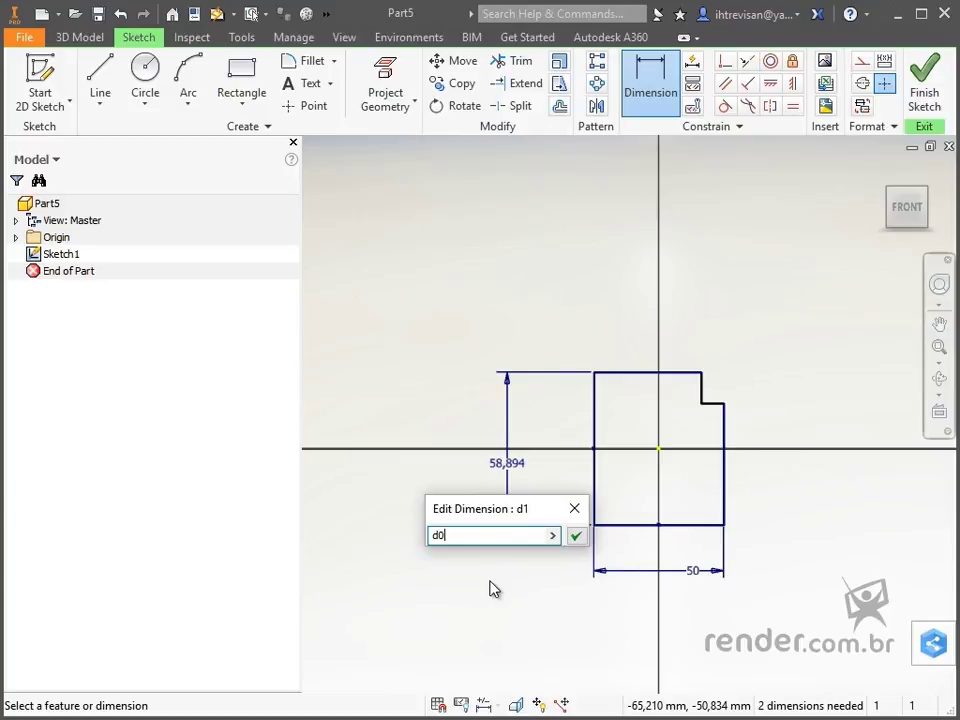
left_click(576, 538)
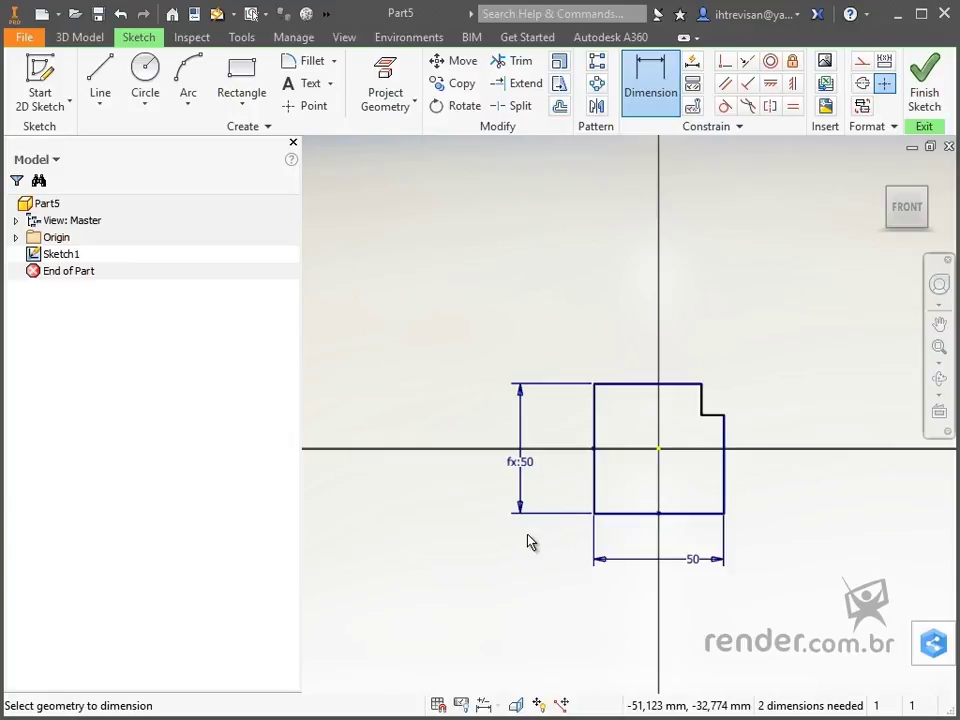
Set the bottom width dimension to 70 mm to test the linked height.
double_click(684, 569)
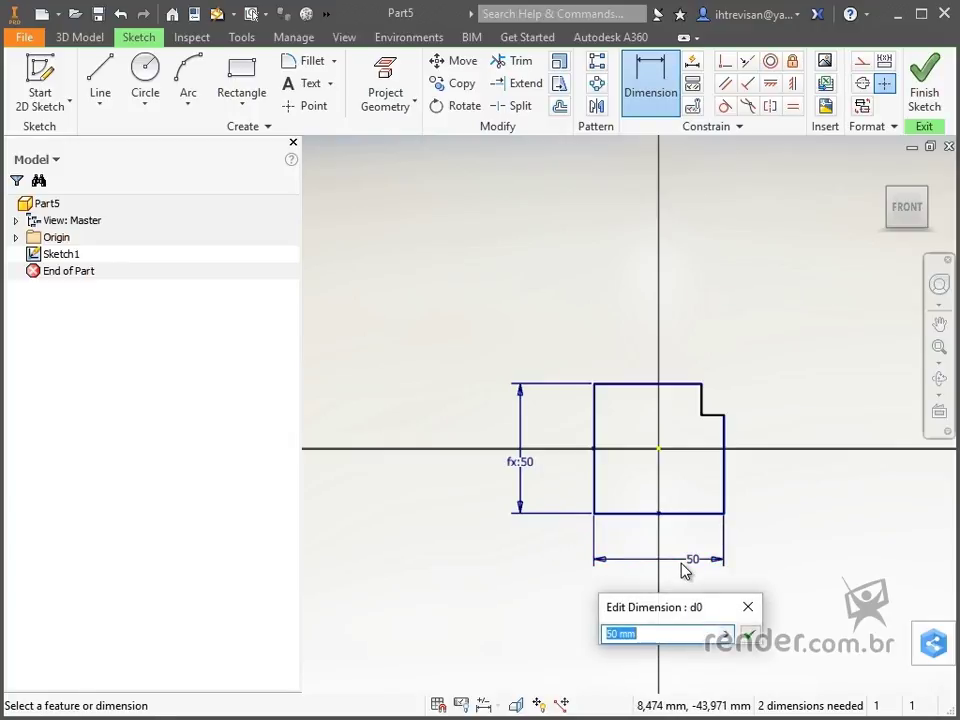
type("70")
key("Return")
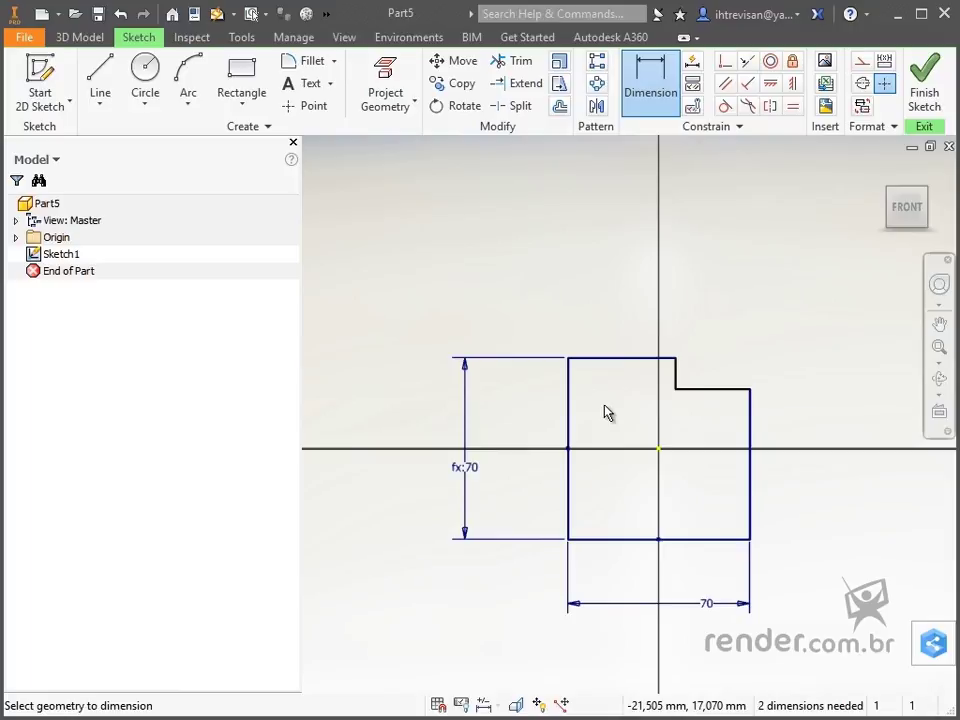
key("Escape")
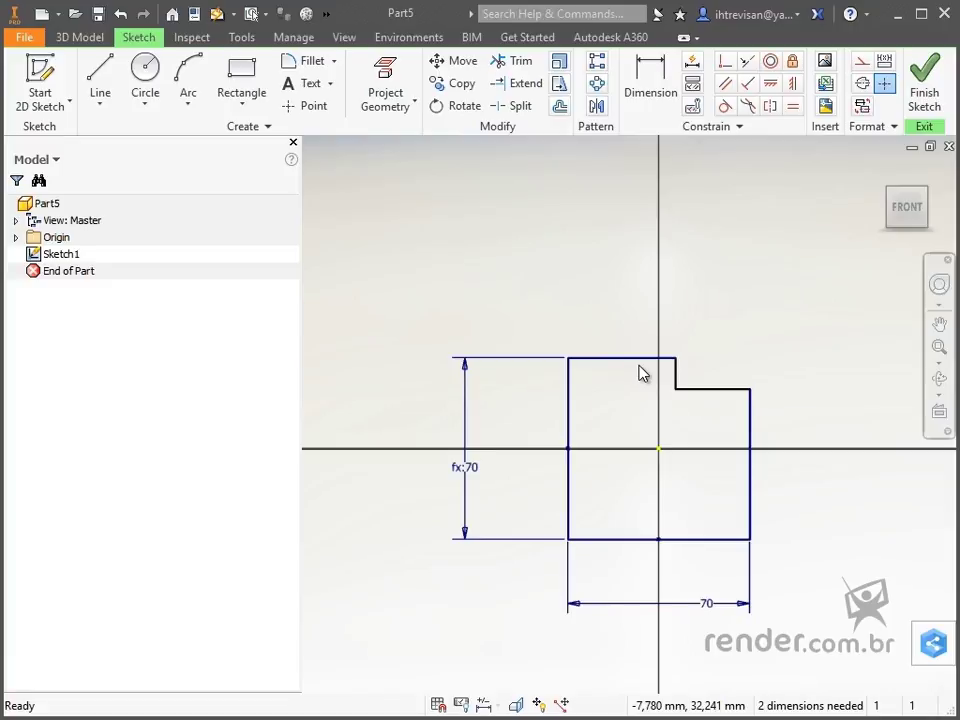
Dimension the upper horizontal edge as half the bottom width with the expression d0/2.
key("d")
left_click(639, 358)
left_click(629, 316)
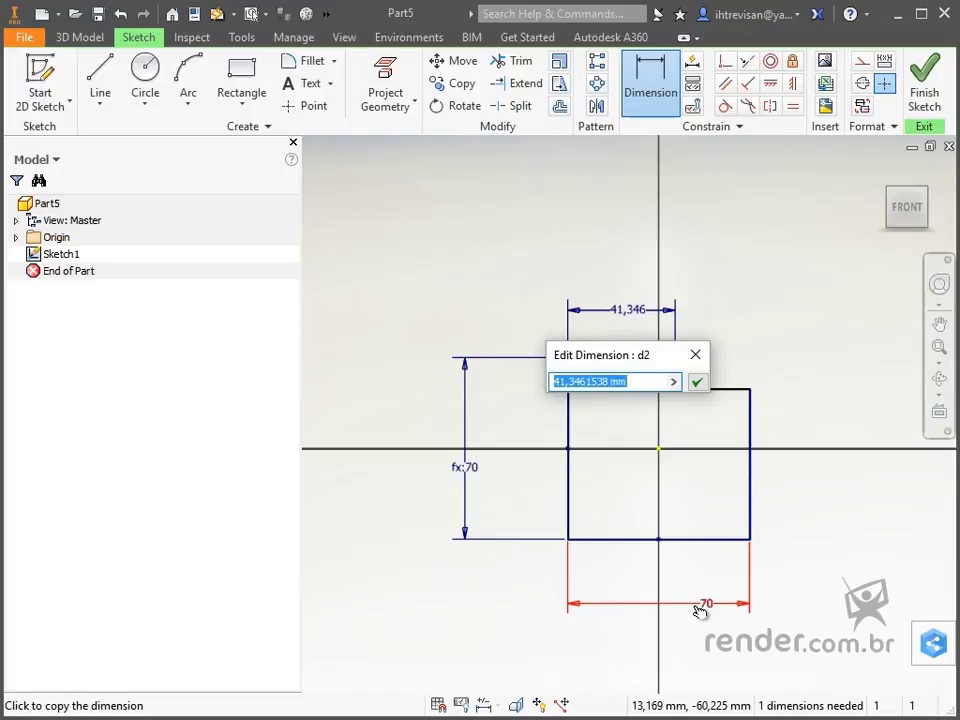
left_click(700, 610)
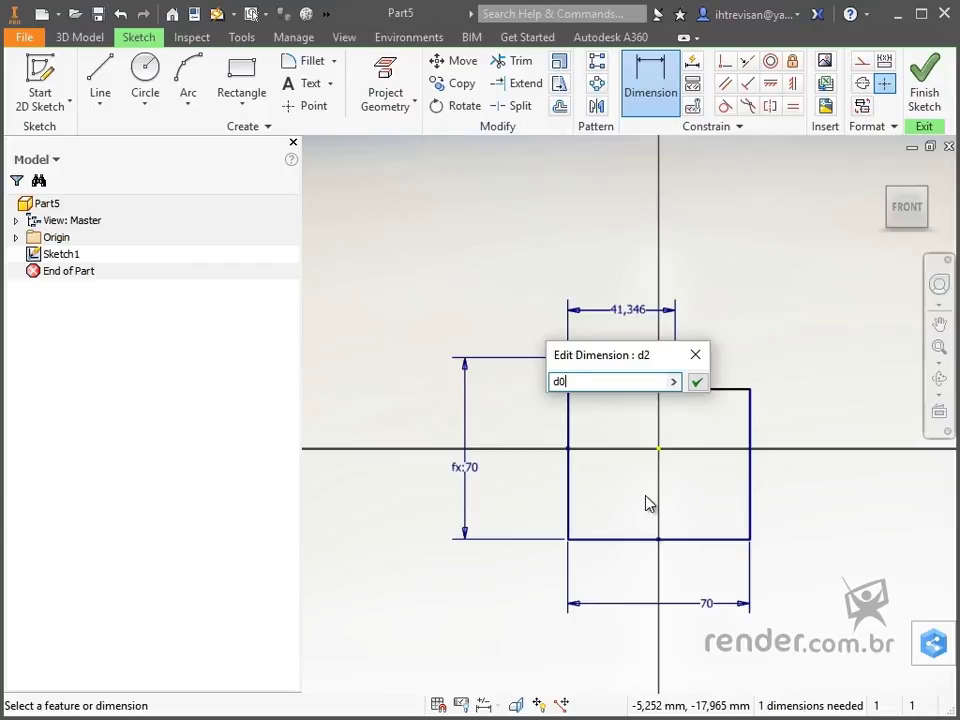
type("/2")
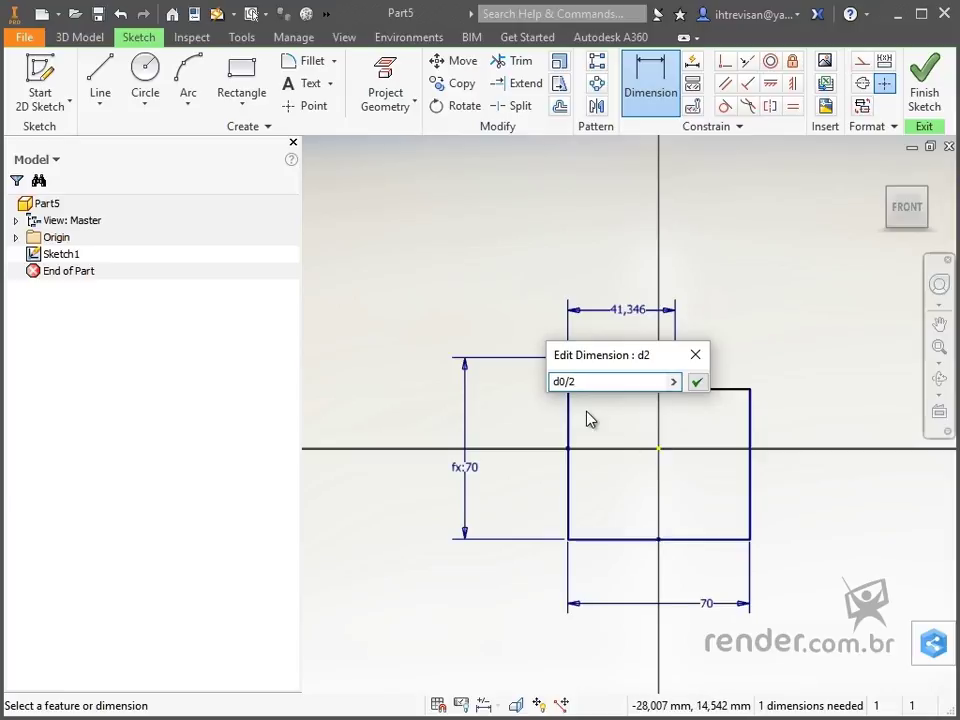
key("Return")
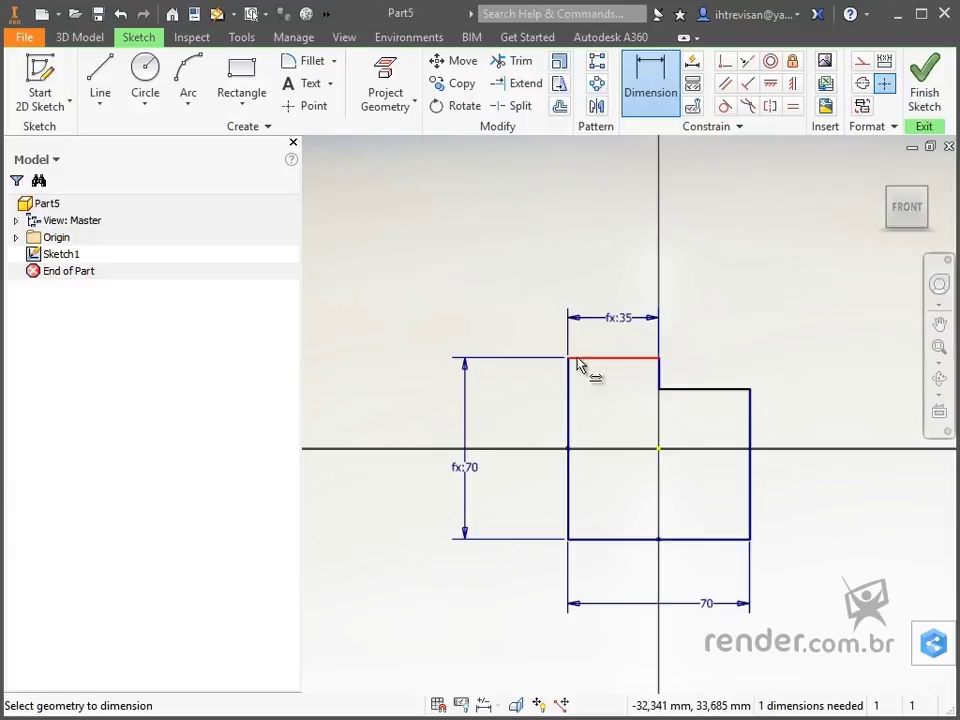
Set the bottom width dimension to 60 mm.
double_click(707, 604)
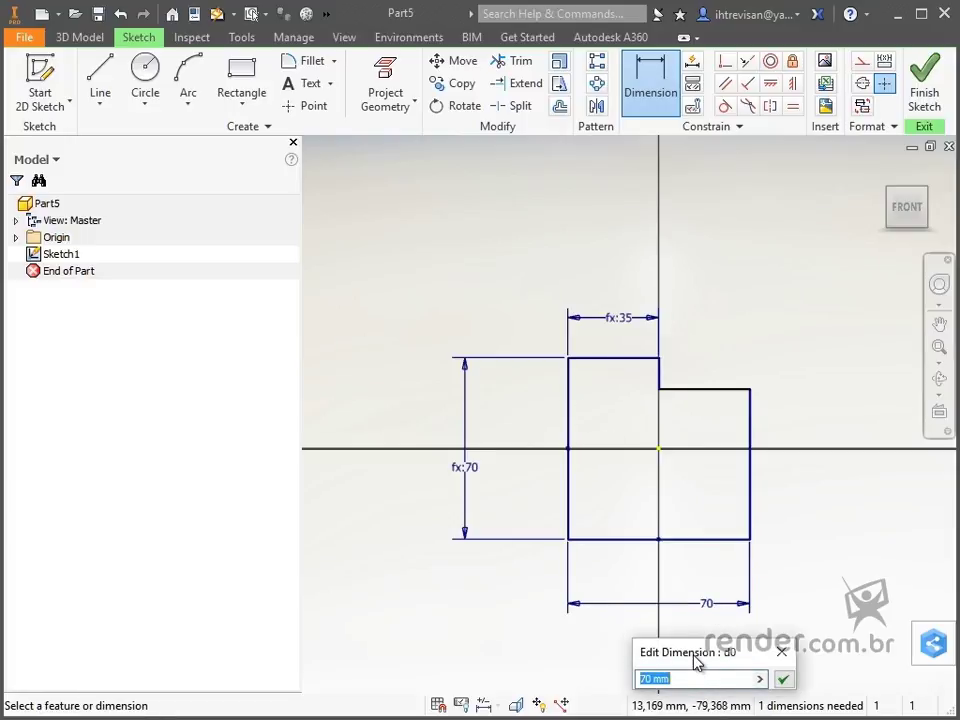
type("60")
key("Return")
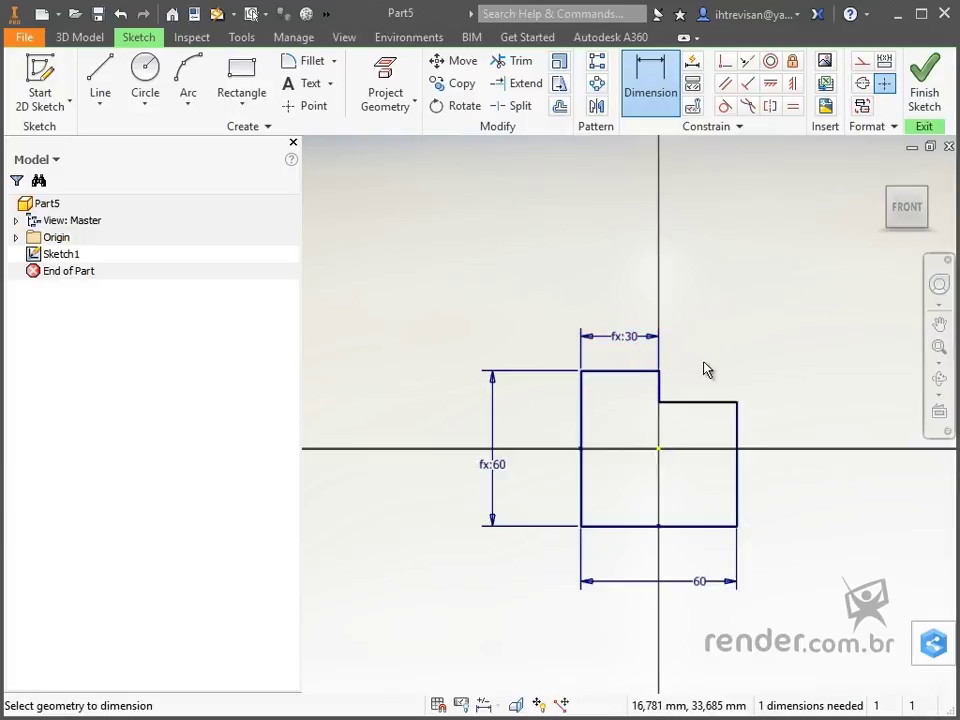
Dimension the right vertical edge's height as 10 mm less than the left edge's height with the expression d1-10.
left_click(740, 429)
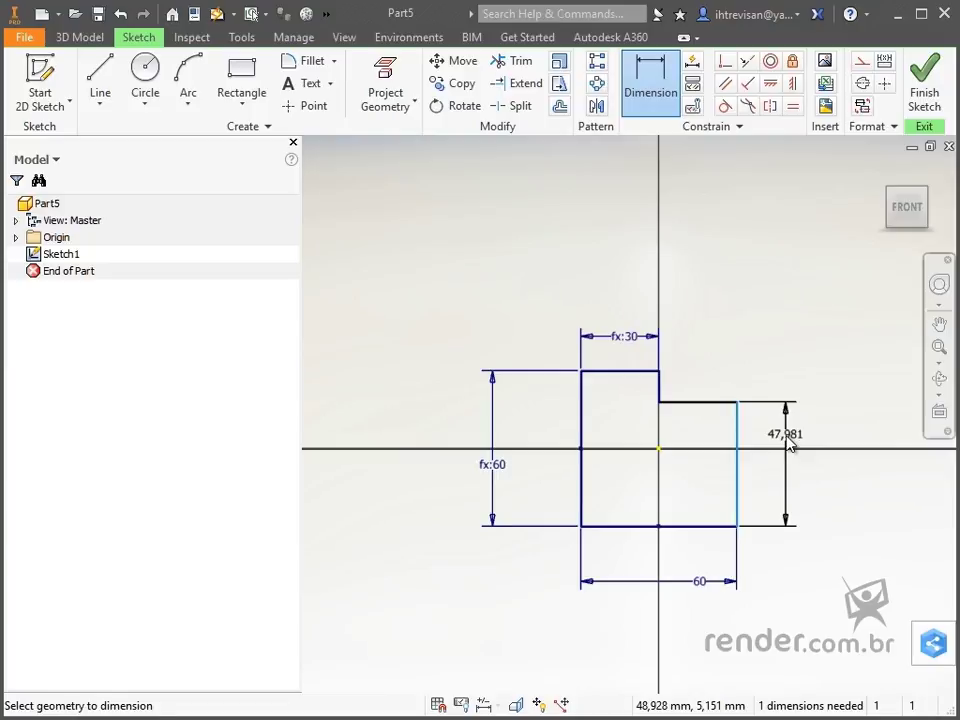
left_click(789, 444)
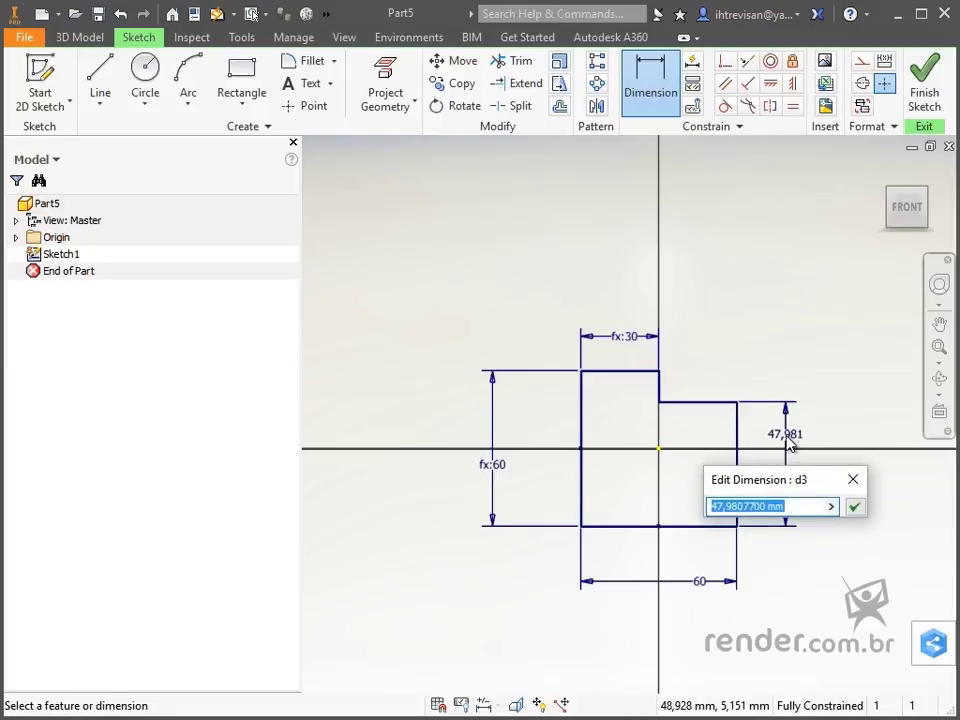
left_click(494, 477)
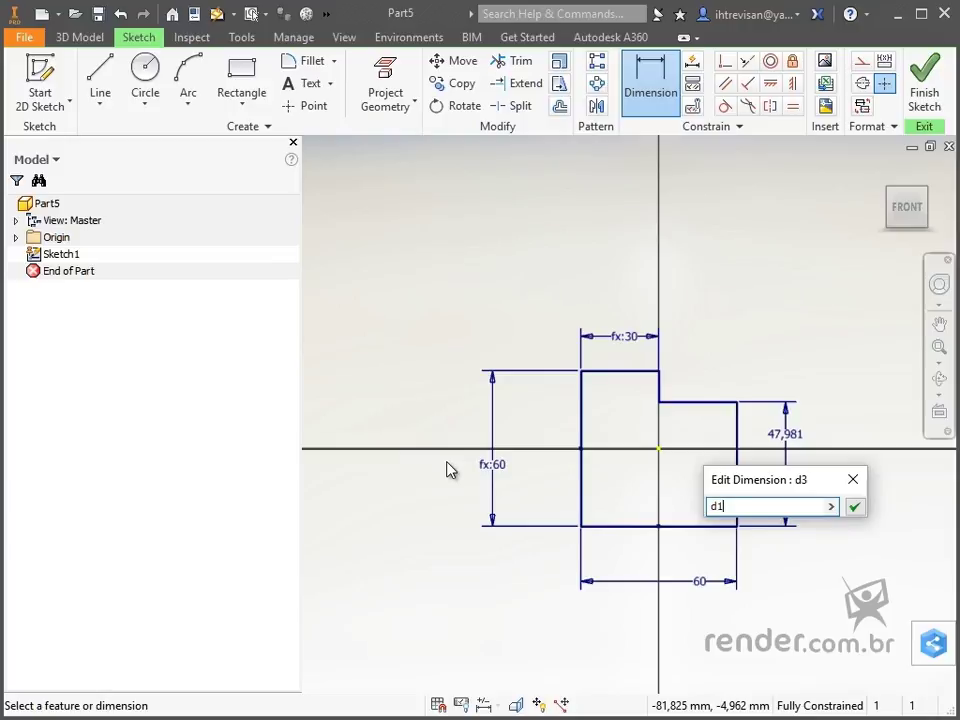
type("-10")
key("Return")
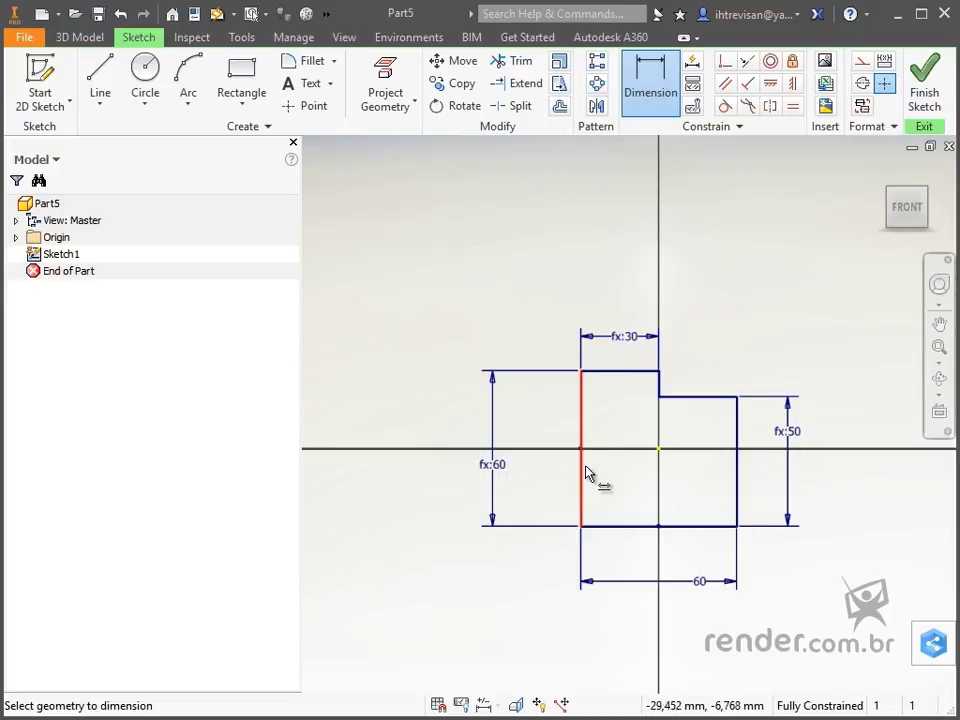
Set the bottom width dimension to 70 mm to test the linked dimensions.
double_click(699, 584)
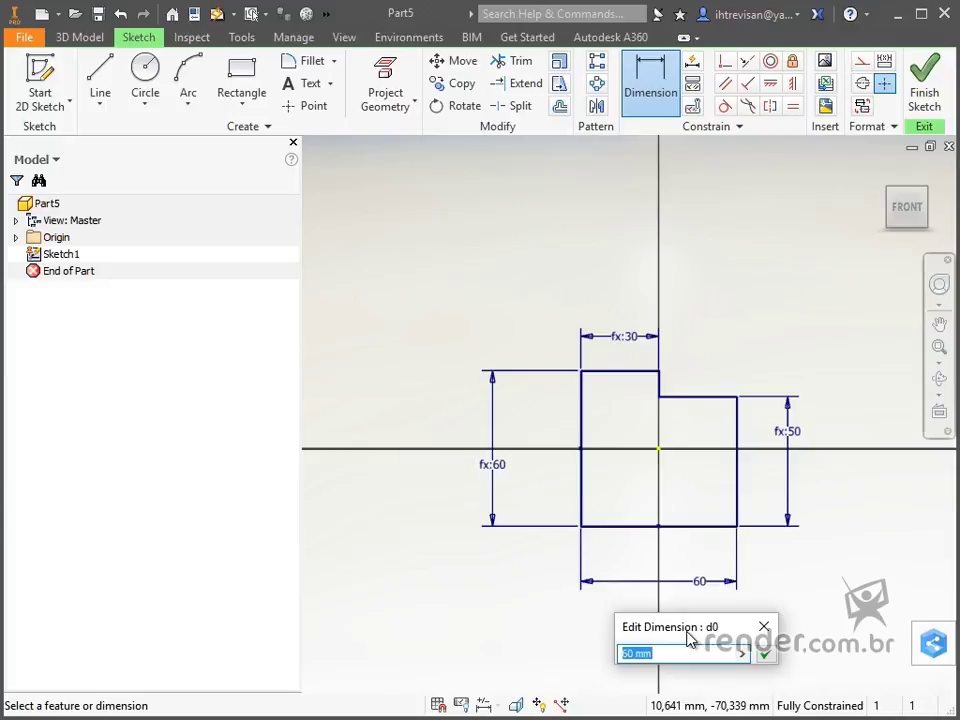
left_click(764, 627)
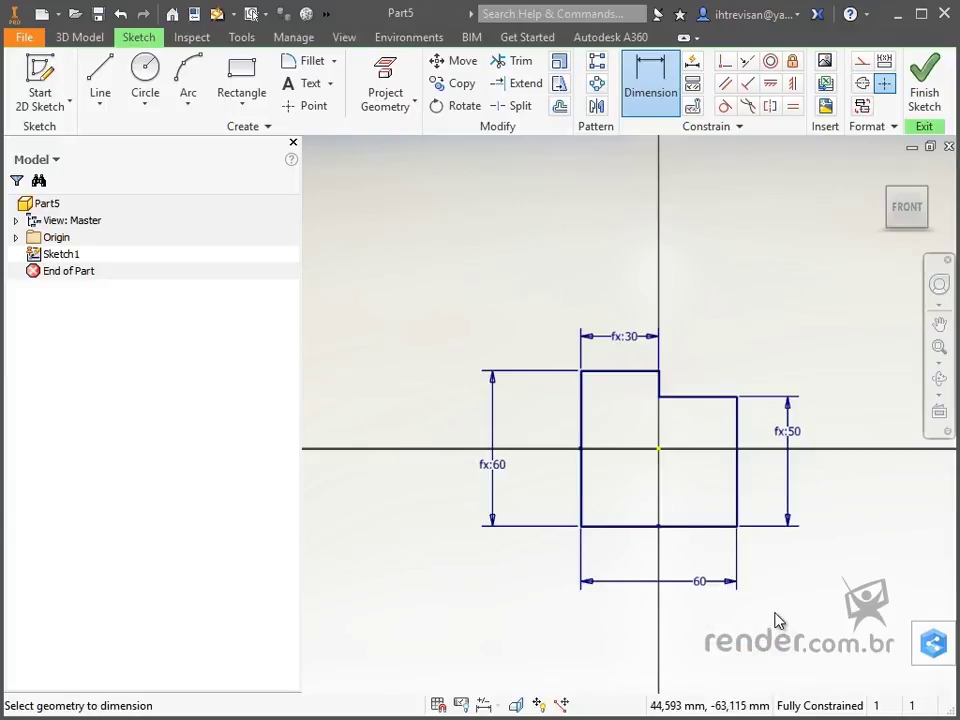
left_click(697, 583)
type("70")
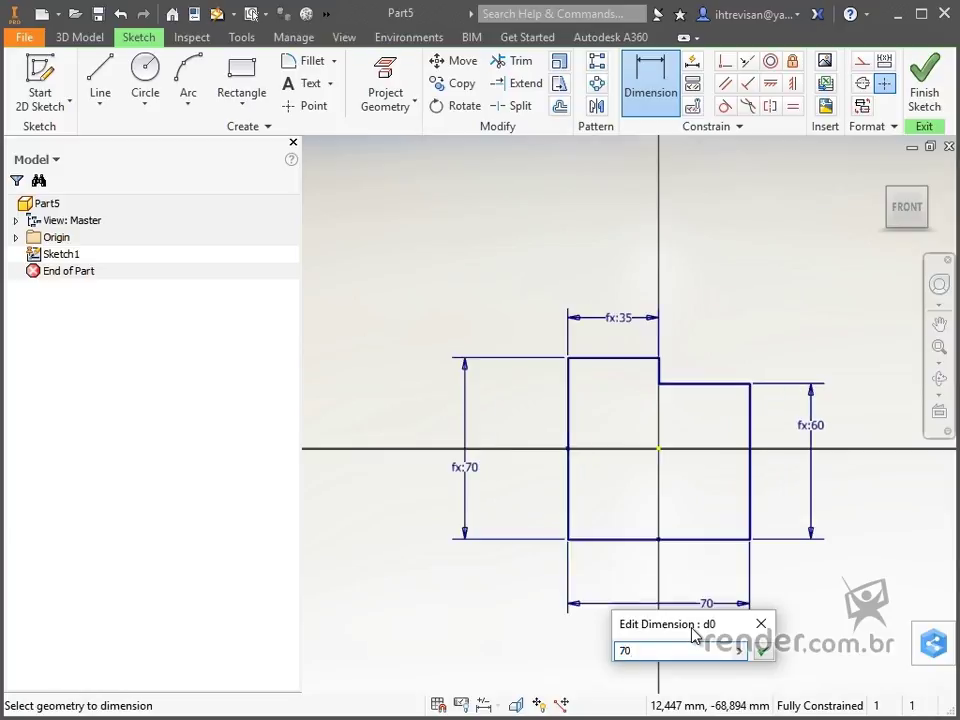
key("Return")
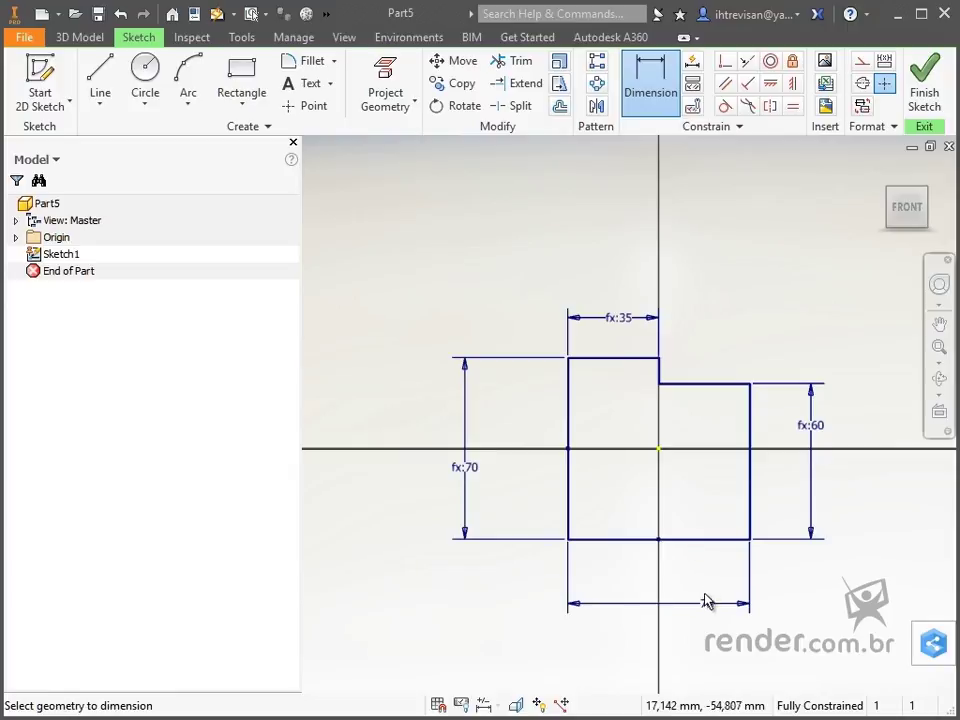
Define the bottom width dimension with the arithmetic expression 35*2.
left_click(707, 607)
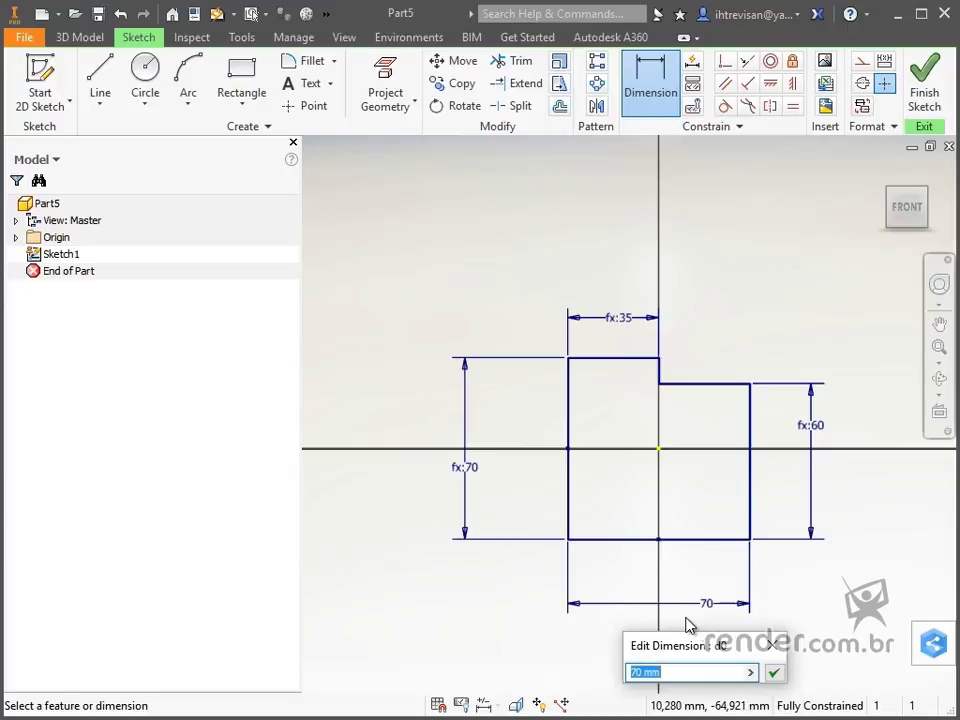
type("35*2")
key("Return")
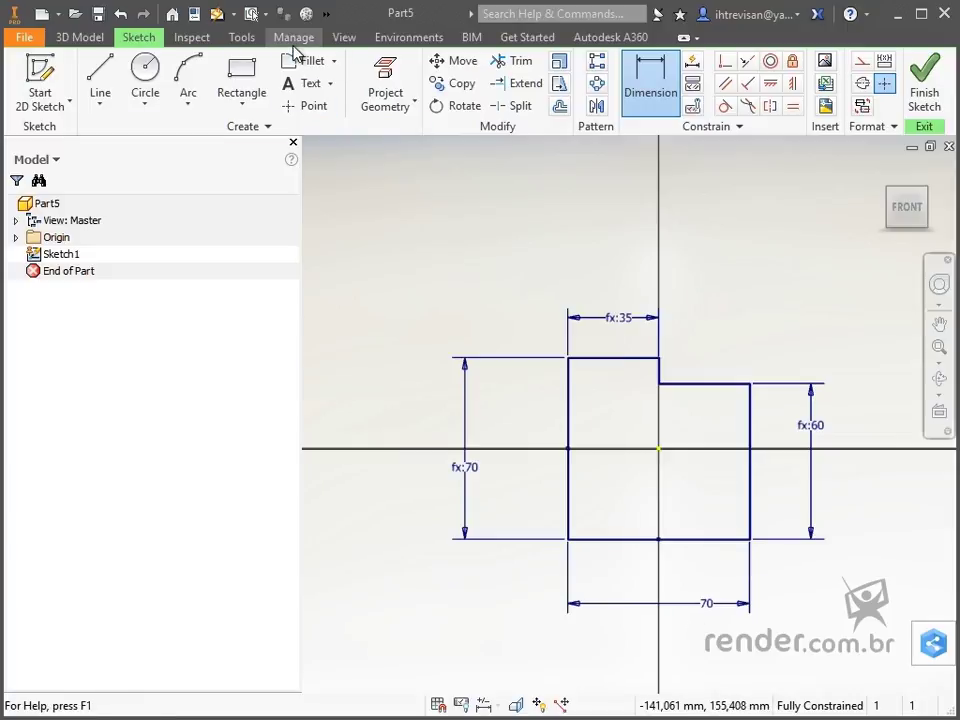
Open the part's parameters table and examine the equations of the model parameters d0 to d3.
left_click(293, 38)
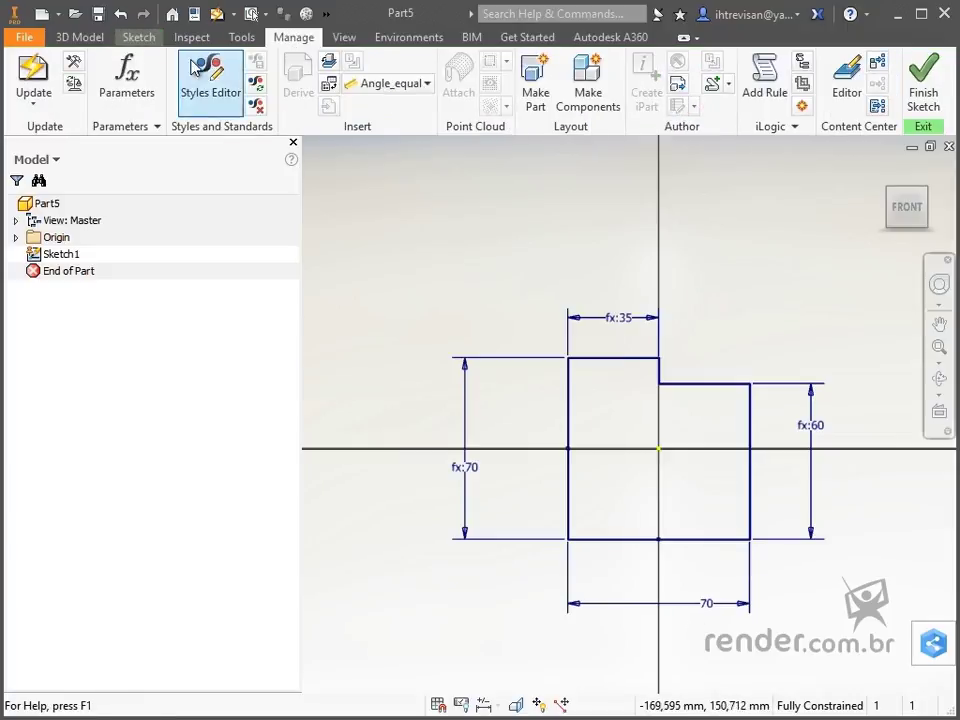
left_click(145, 85)
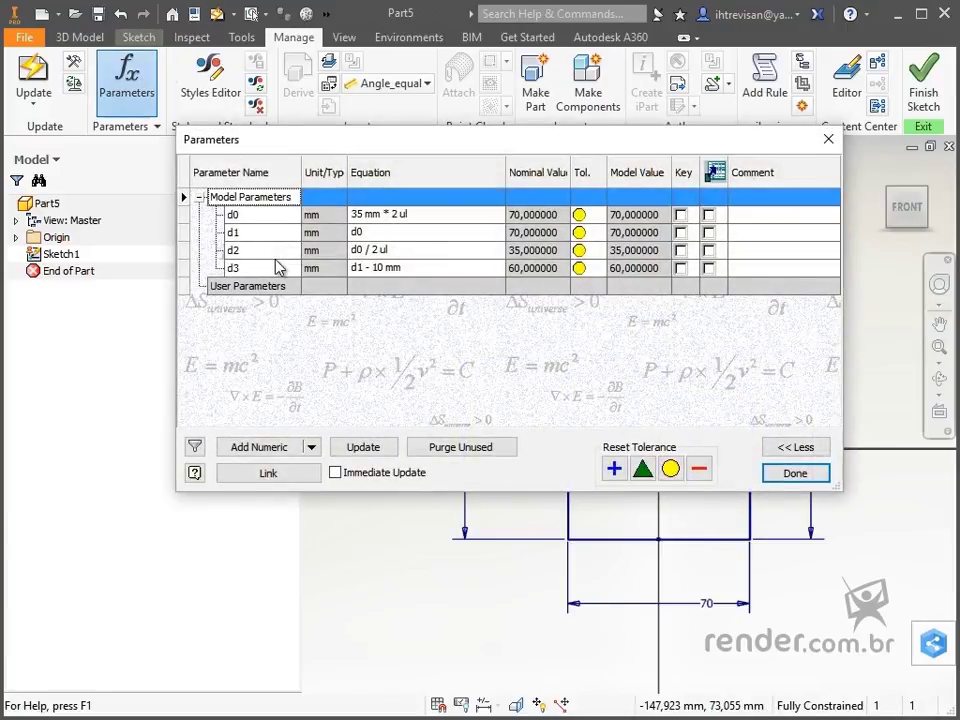
mouse_move(259, 219)
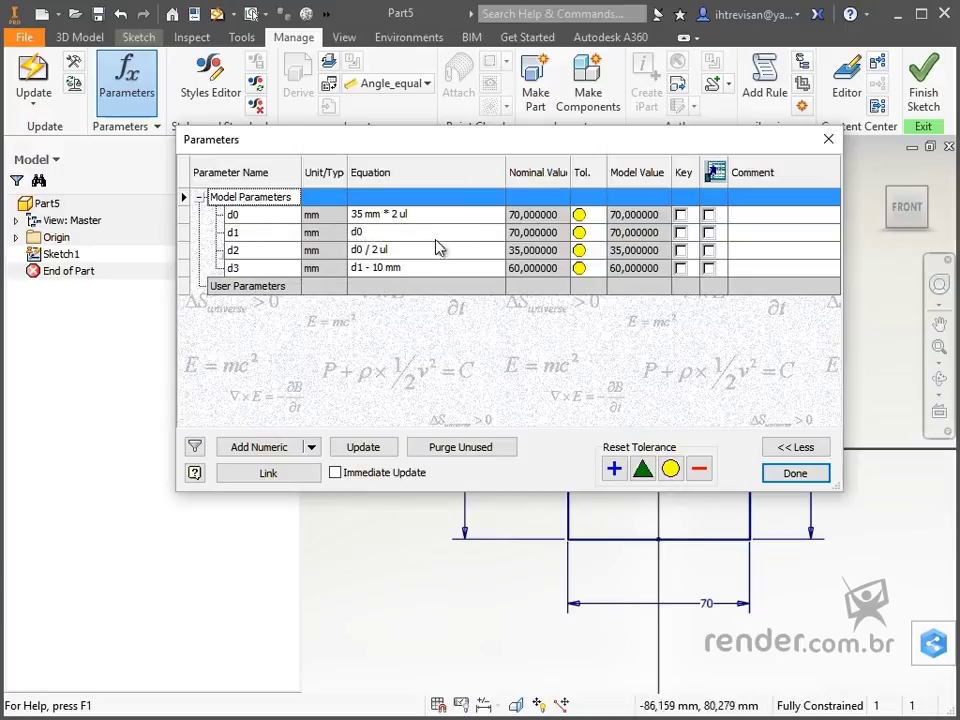
mouse_move(437, 222)
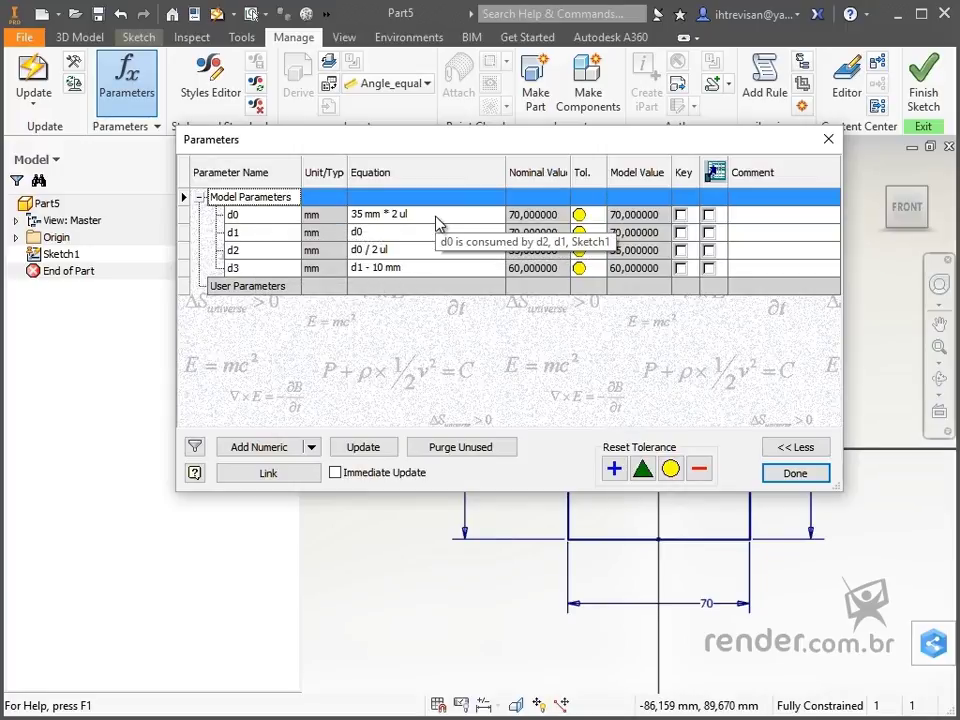